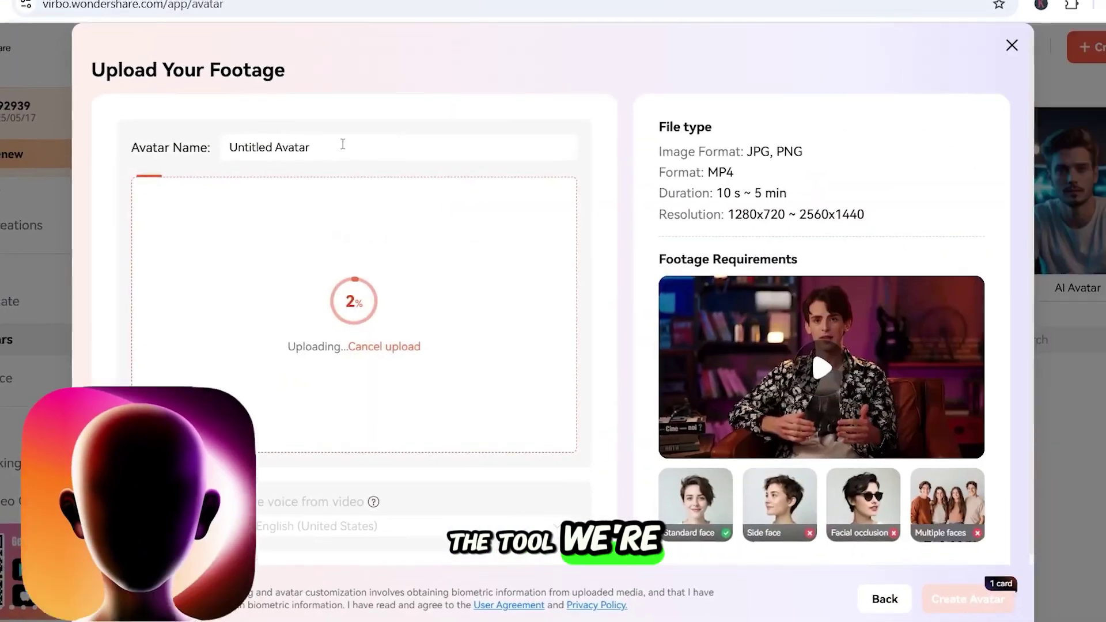
Step: Return to the Virbo Home dashboard showing Avatar Video, Talking Photo and Recent Creations
text(Ci)
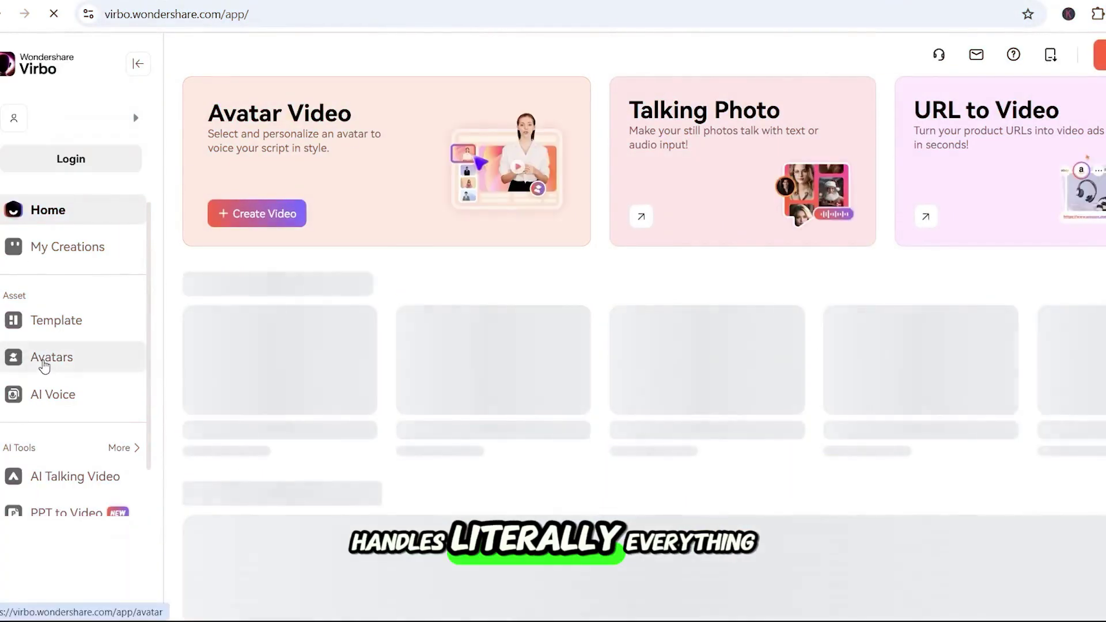
mouse_move(27, 181)
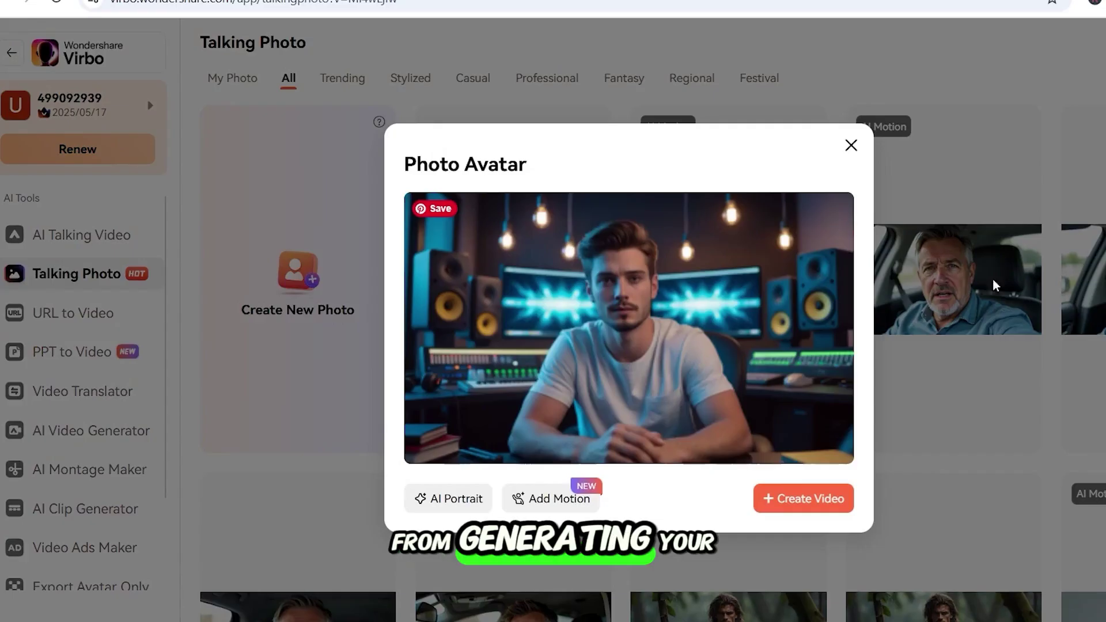
click(575, 496)
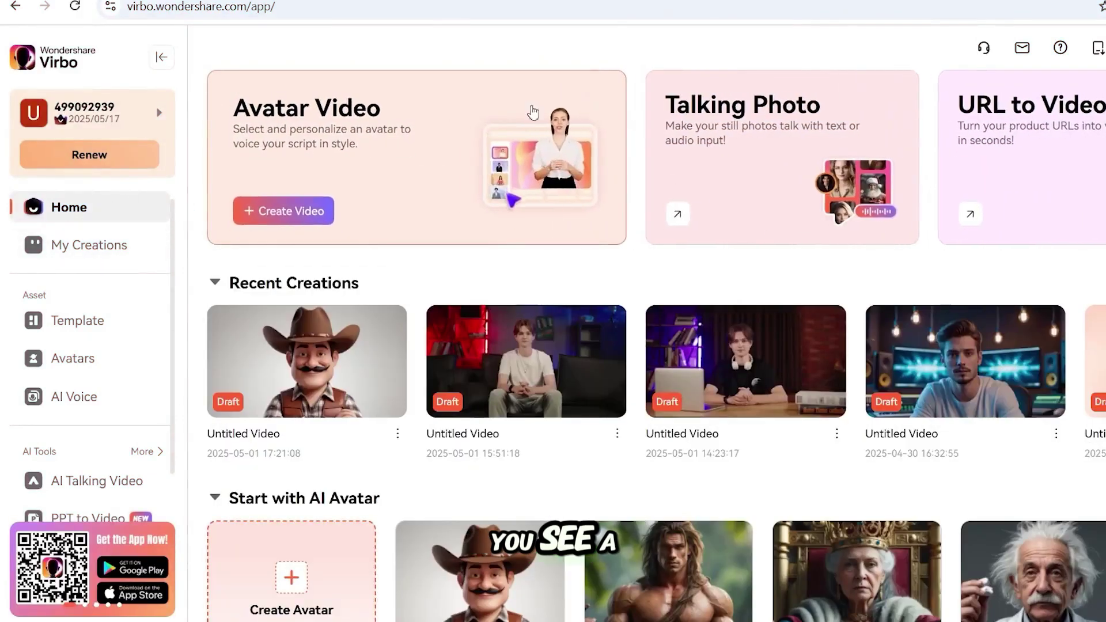
Step: Open Talking Photo from the AI Tools menu and start creating a new photo avatar
scroll(386, 153, down, 7)
scroll(132, 382, down, 1)
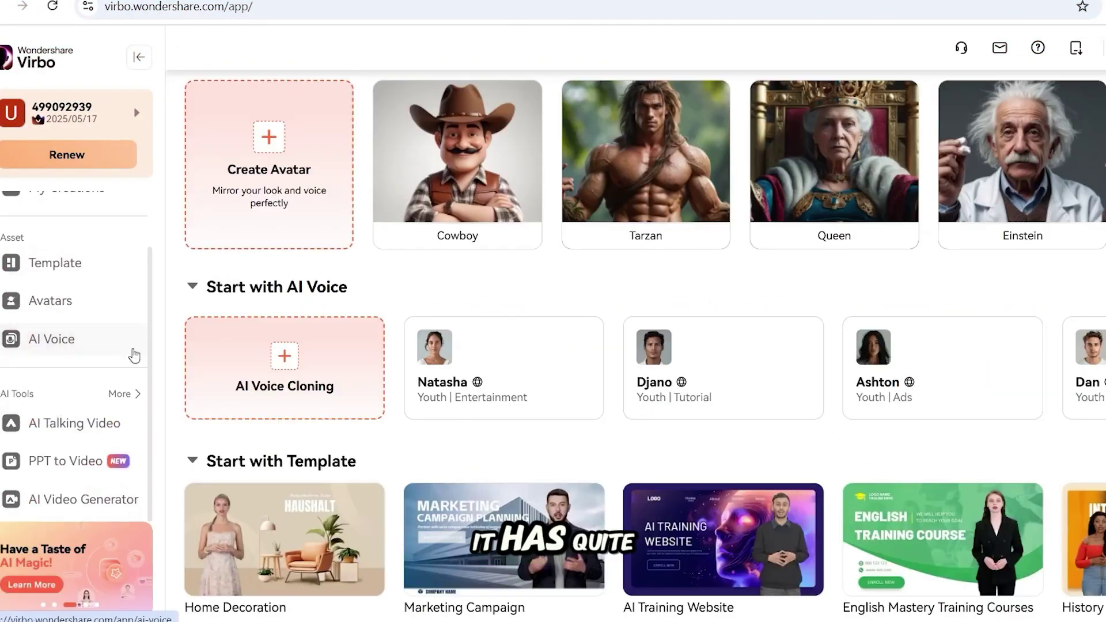
mouse_move(125, 405)
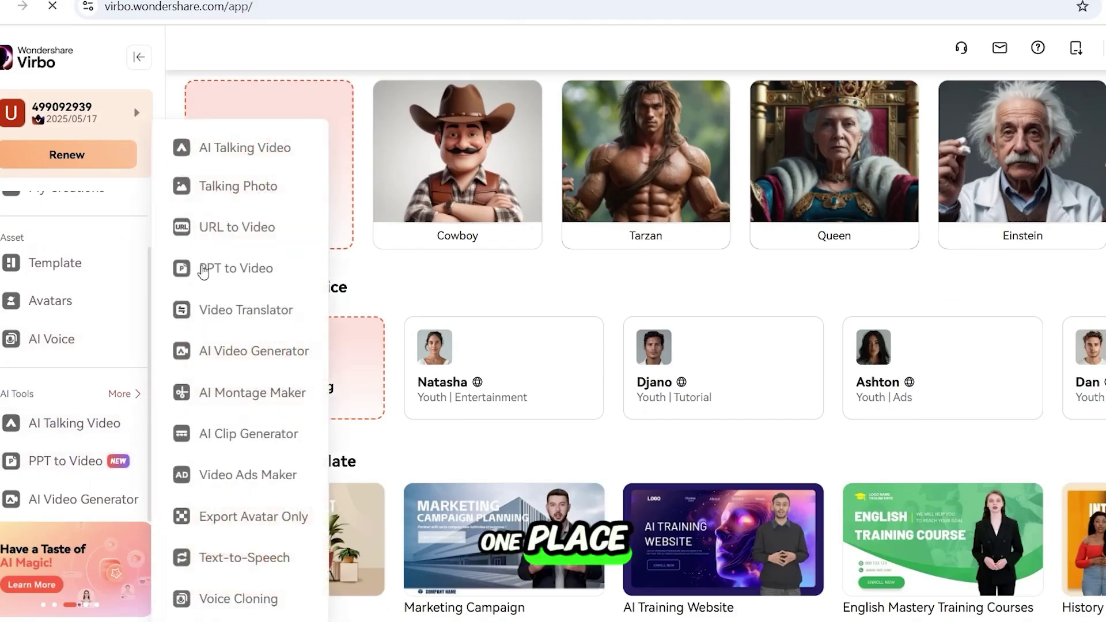
click(238, 186)
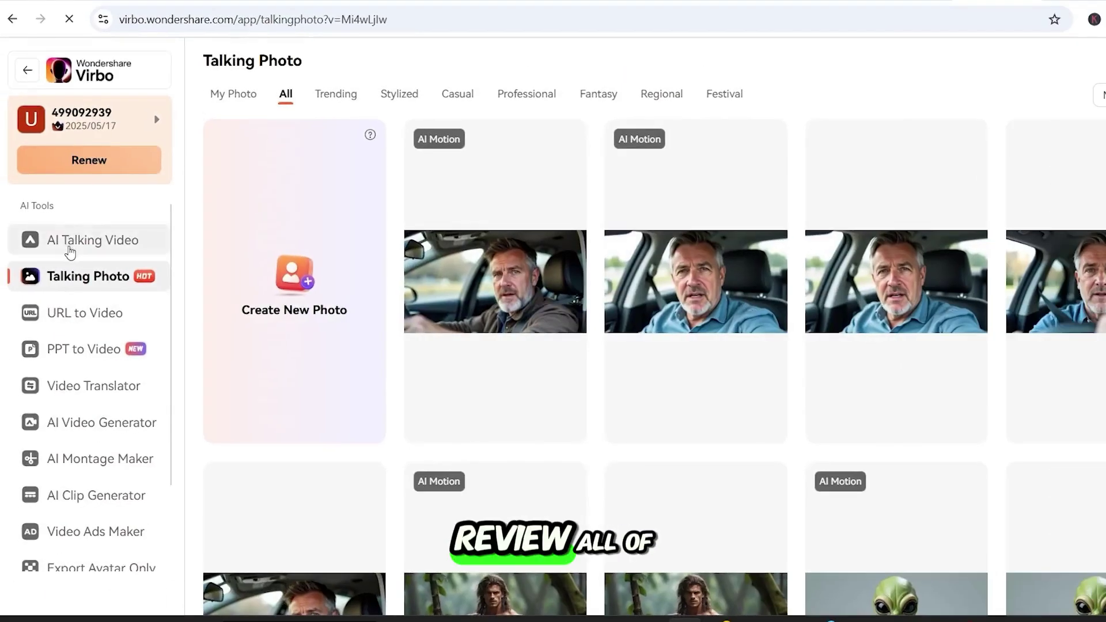
scroll(69, 432, down, 1)
click(294, 288)
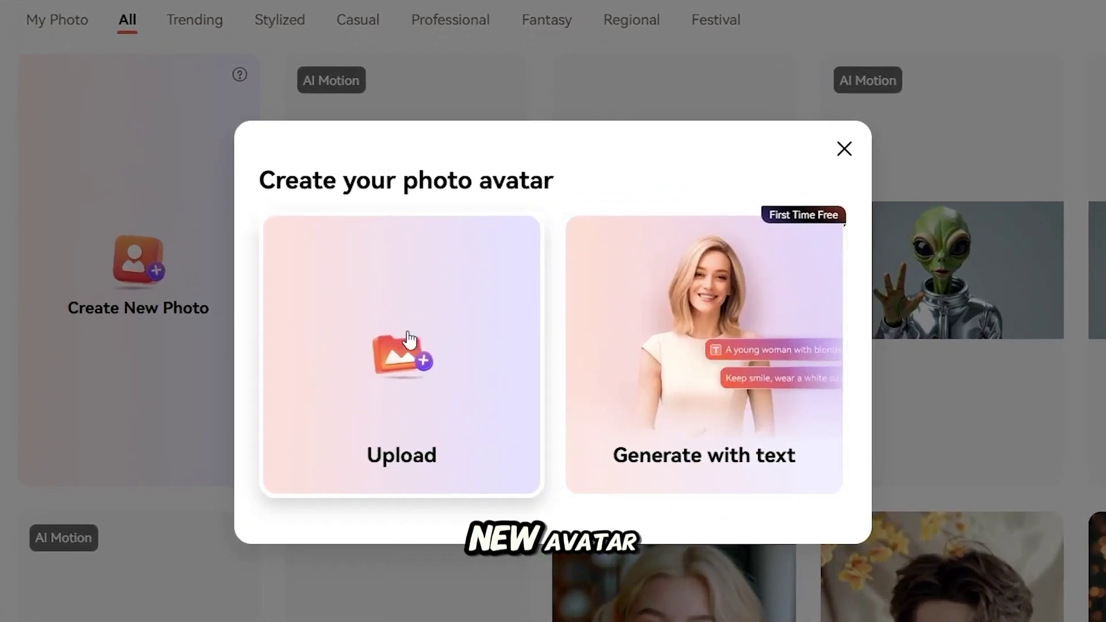
Step: Generate avatar photos from a text description of a middle-aged man talking in a car's driving seat
click(703, 374)
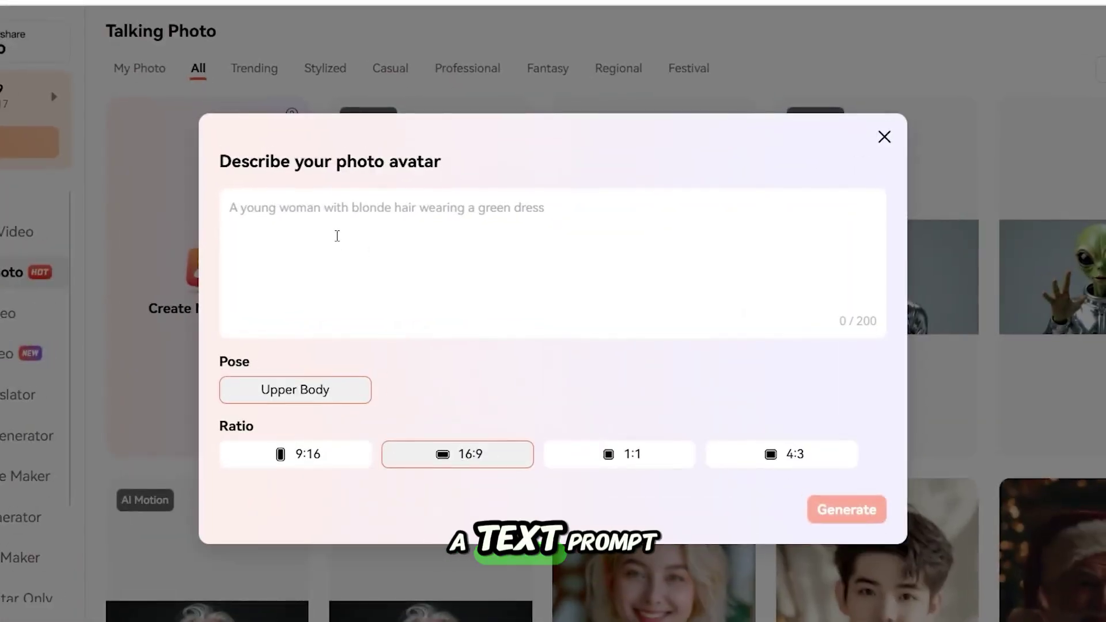
text(A middle aged man)
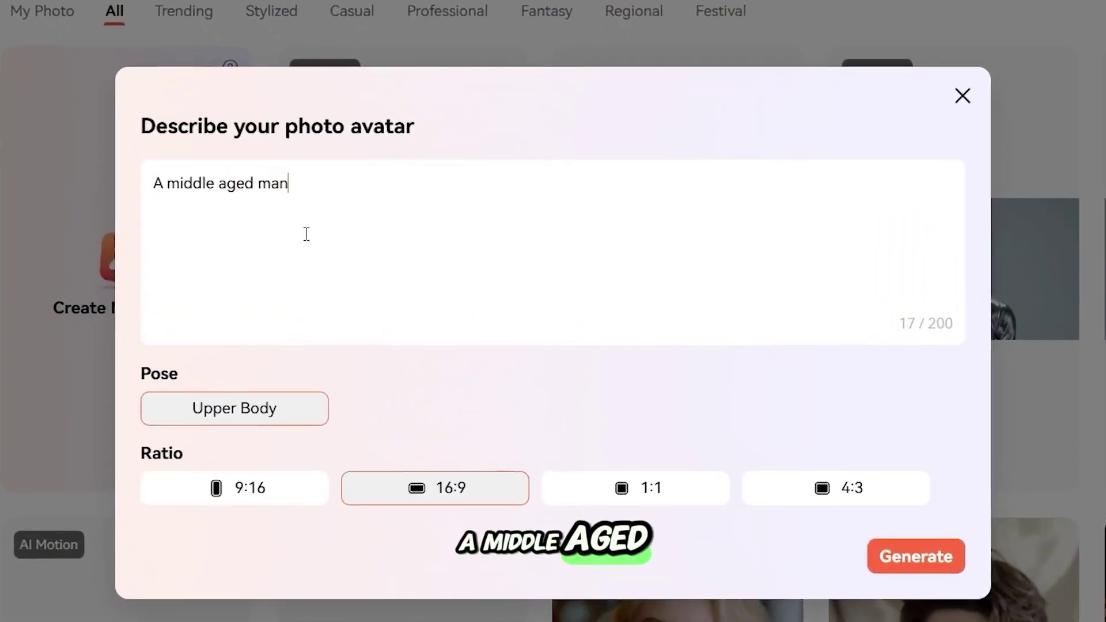
text( with)
key(BackSpace)
key(BackSpace)
key(BackSpace)
key(BackSpace)
text(sitting in a car driving seat talking and looking straight in to the camera infron)
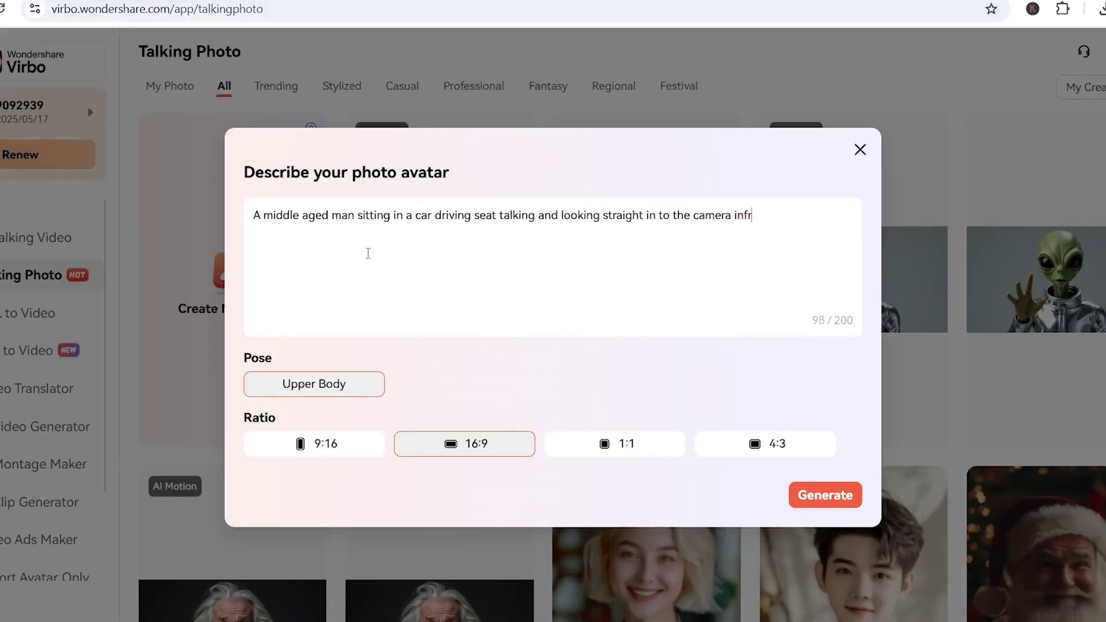
click(825, 494)
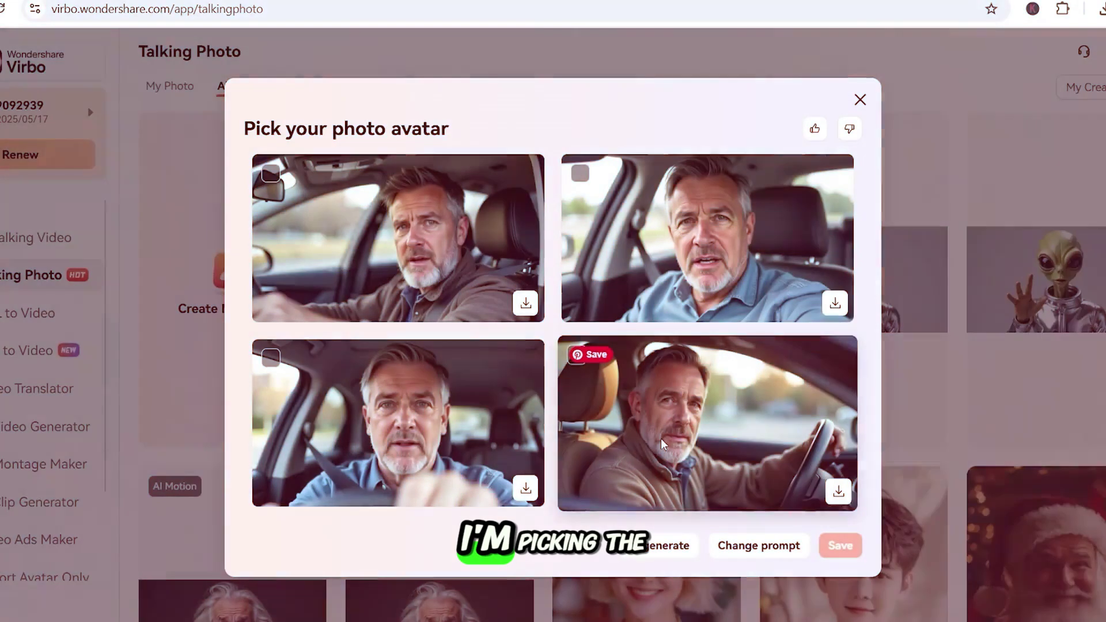
Step: Save the fourth generated photo as an avatar and start training its body motion
click(662, 443)
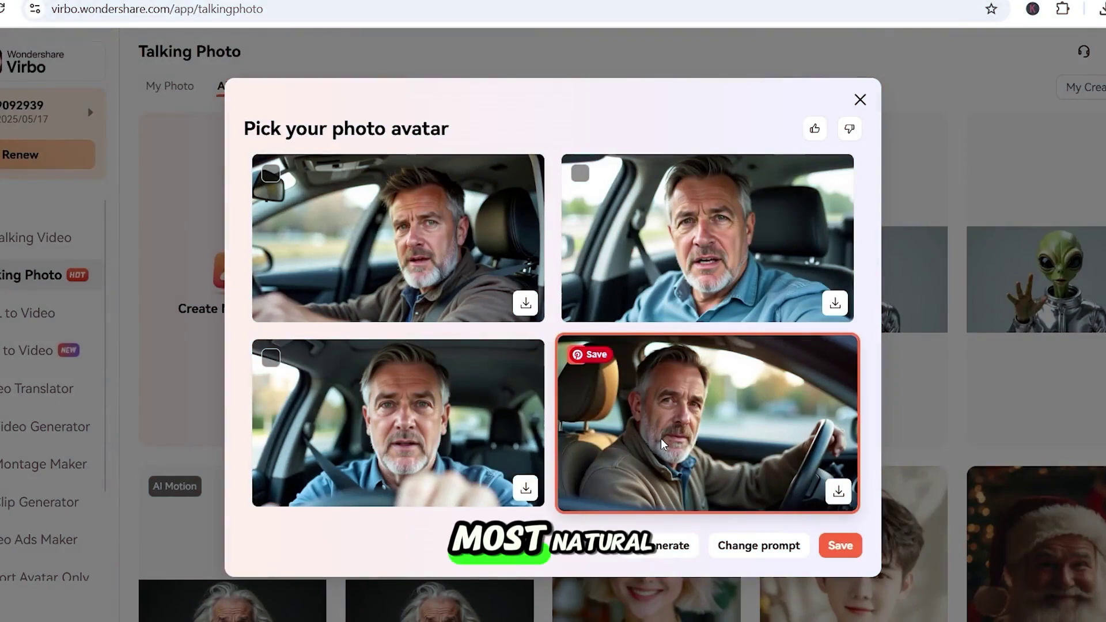
click(847, 547)
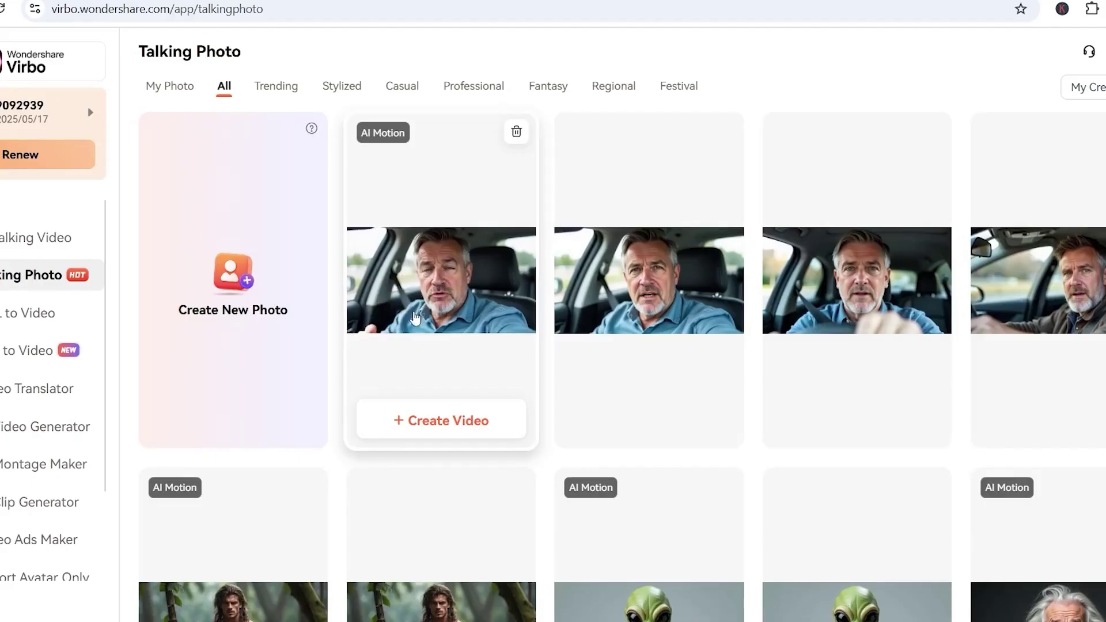
click(490, 403)
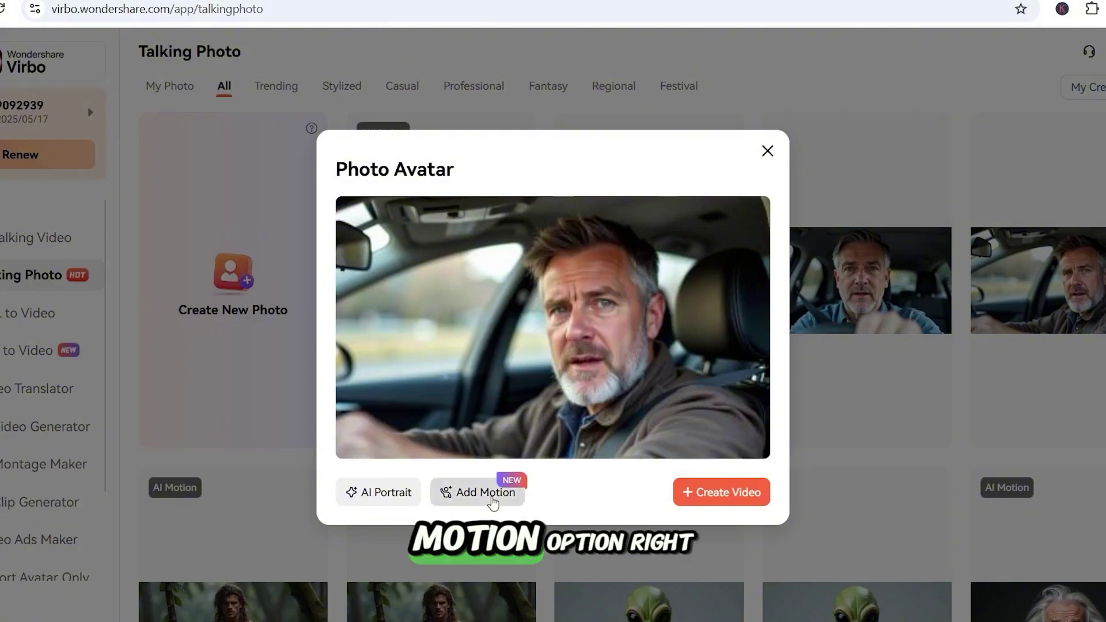
click(485, 492)
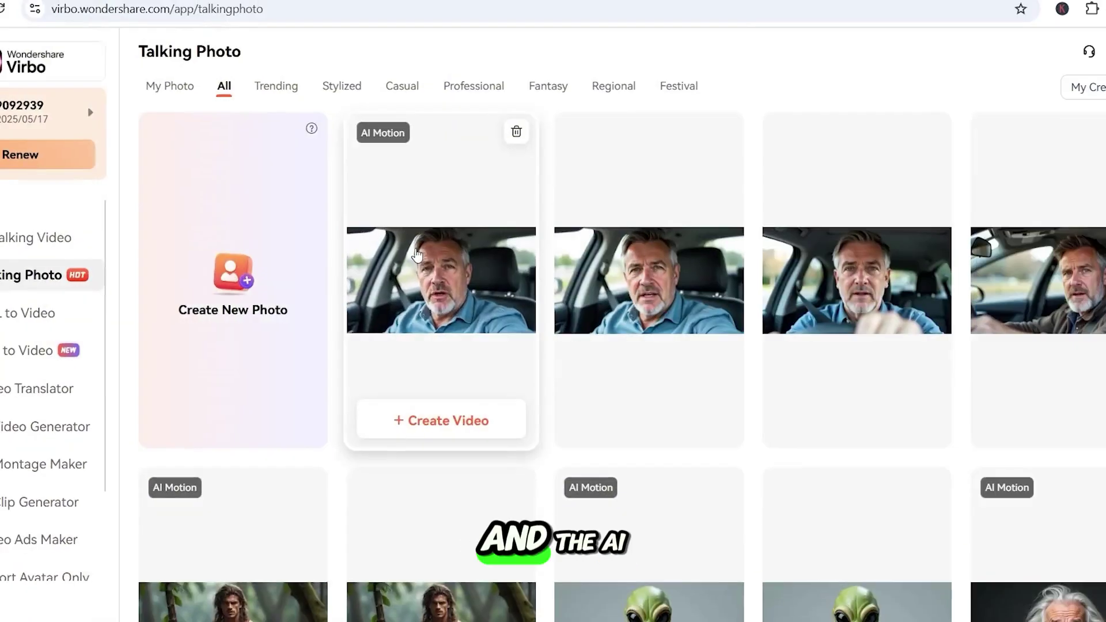
click(416, 248)
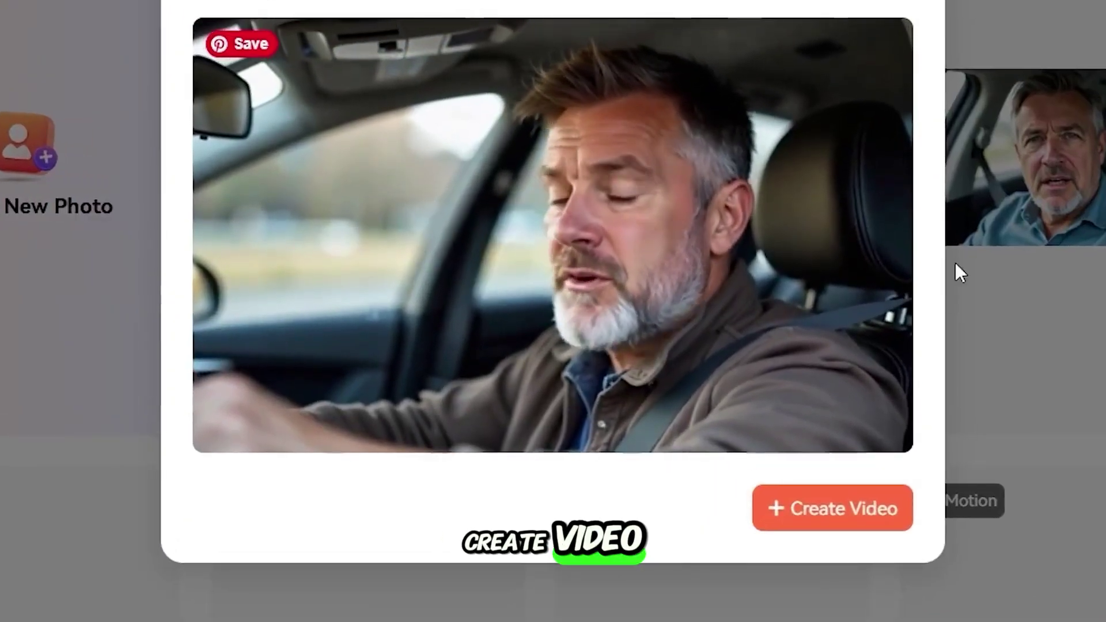
Step: Use Audio_Driver_Upload_Audio.mp3 as the script and create the lip-synced car video
click(803, 509)
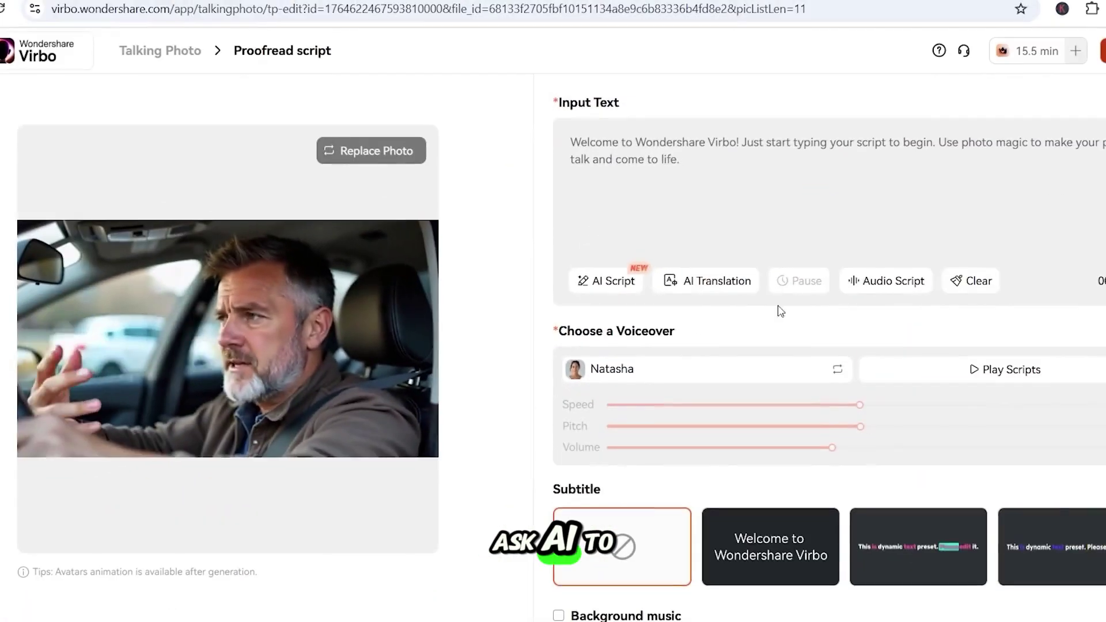
click(866, 283)
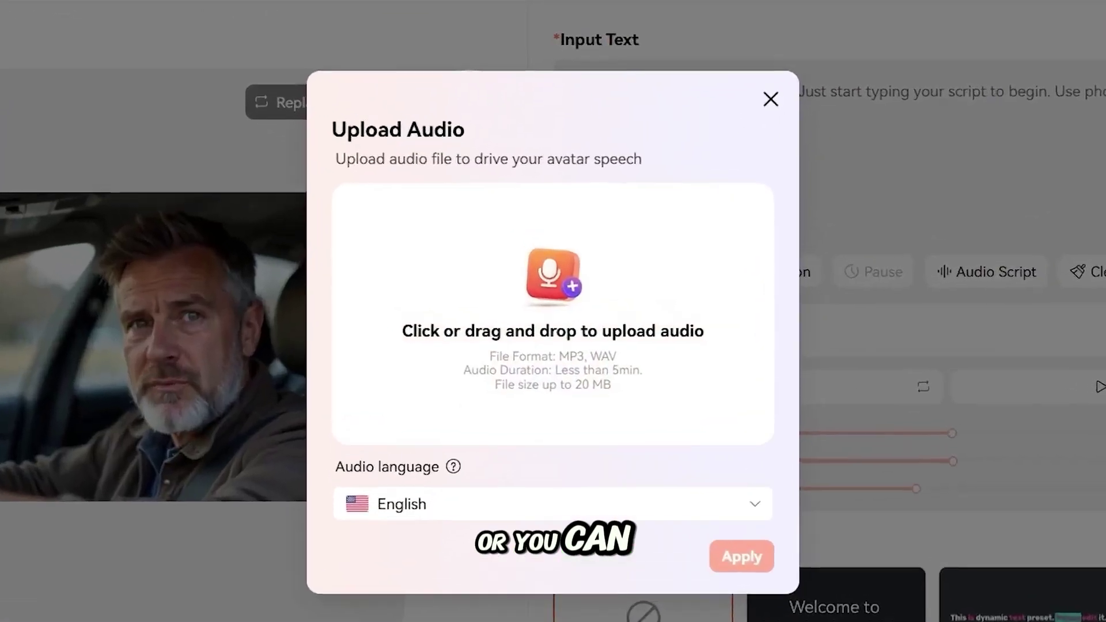
drag(1094, 346, 563, 291)
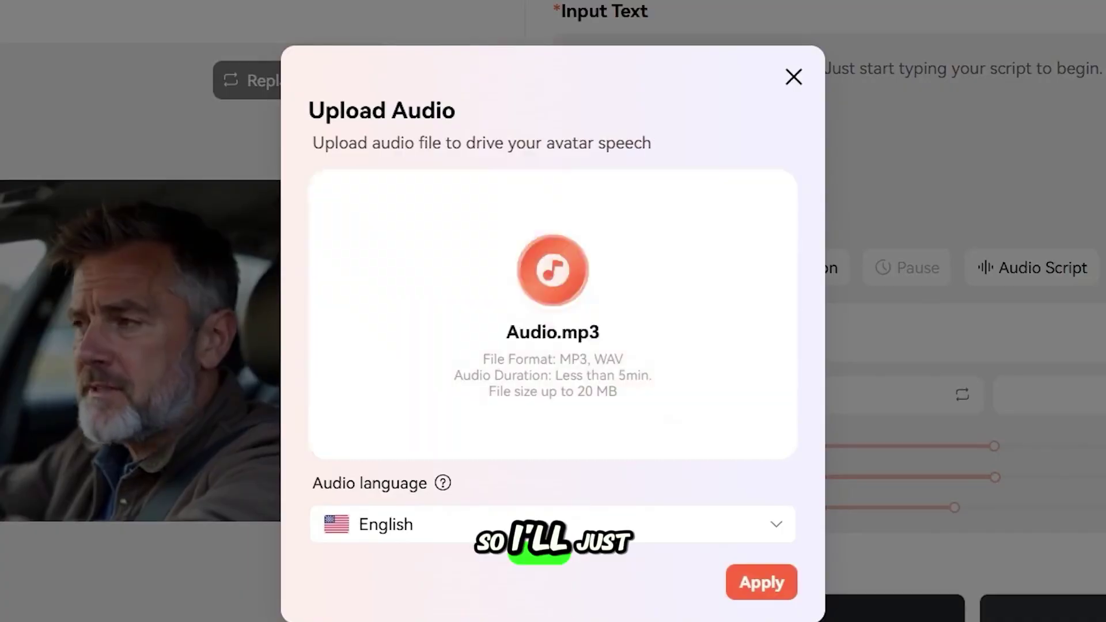
click(761, 582)
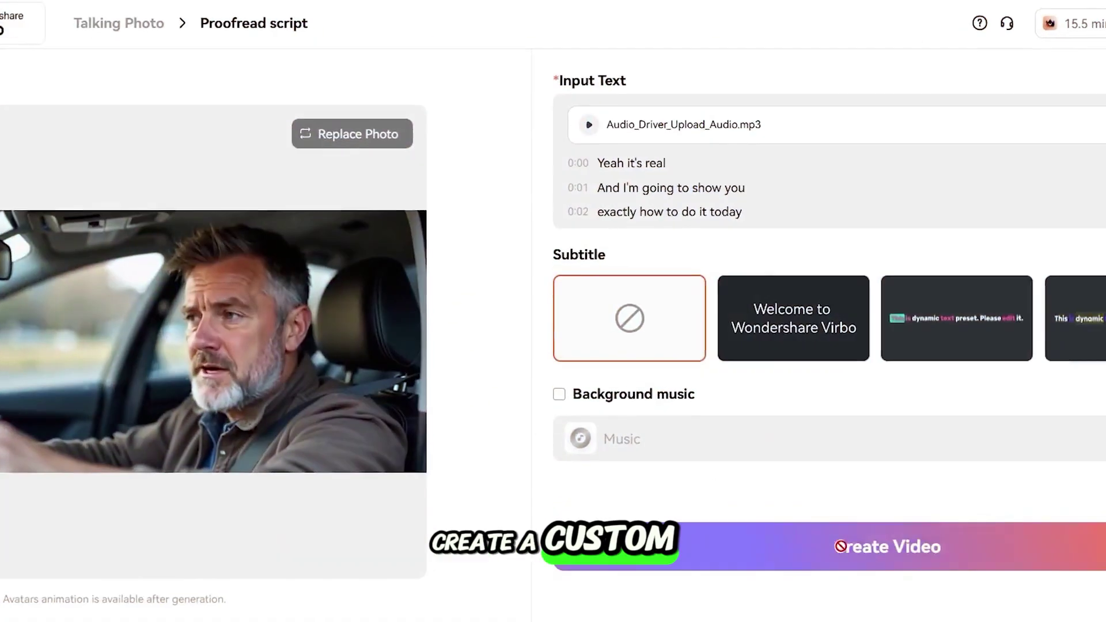
click(840, 546)
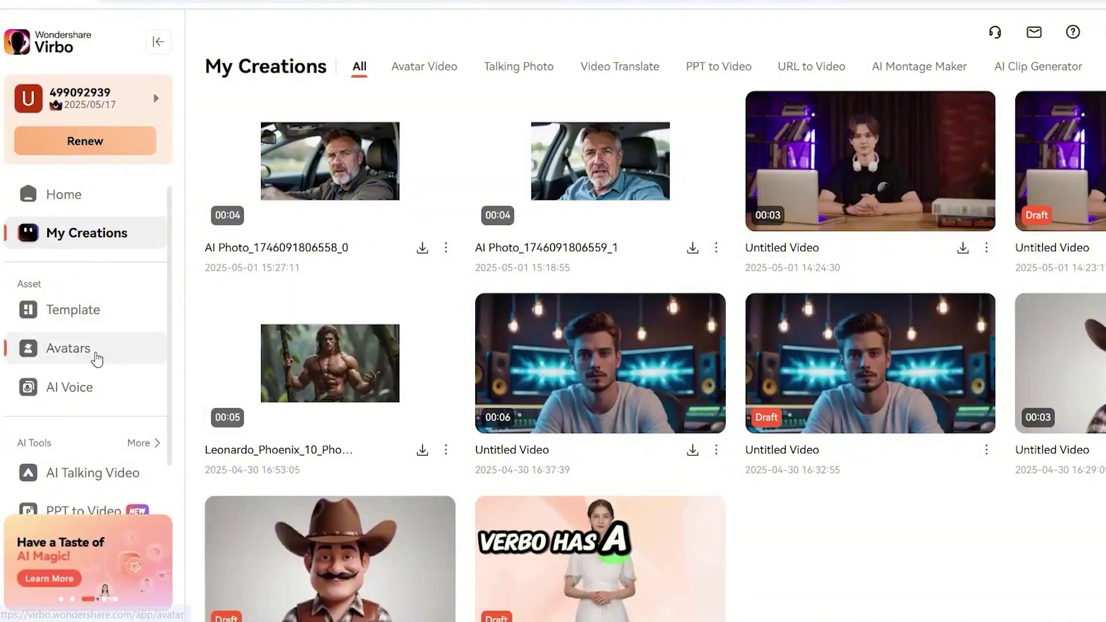
Step: Start a new video with the Ethan-Technology Blogger avatar from the Avatars library
click(97, 358)
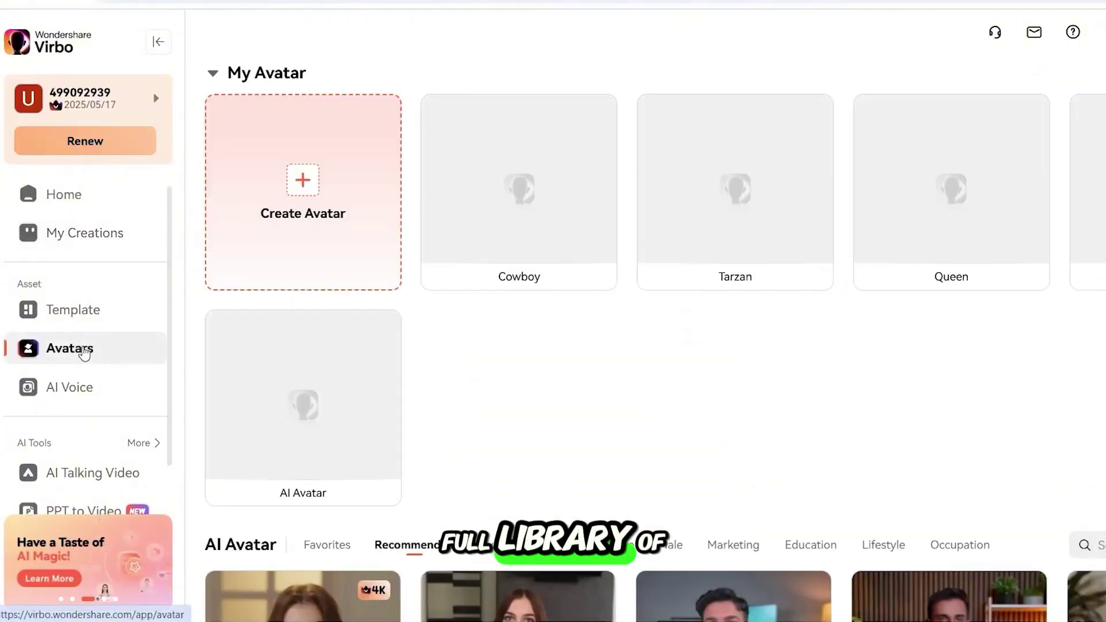
scroll(635, 323, down, 5)
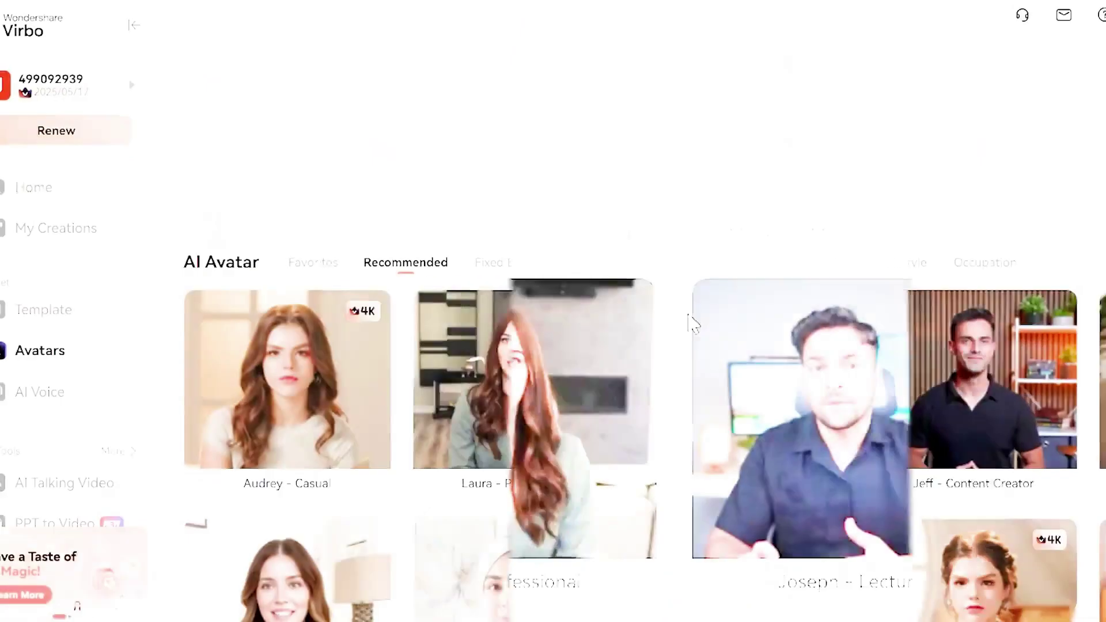
scroll(651, 392, down, 5)
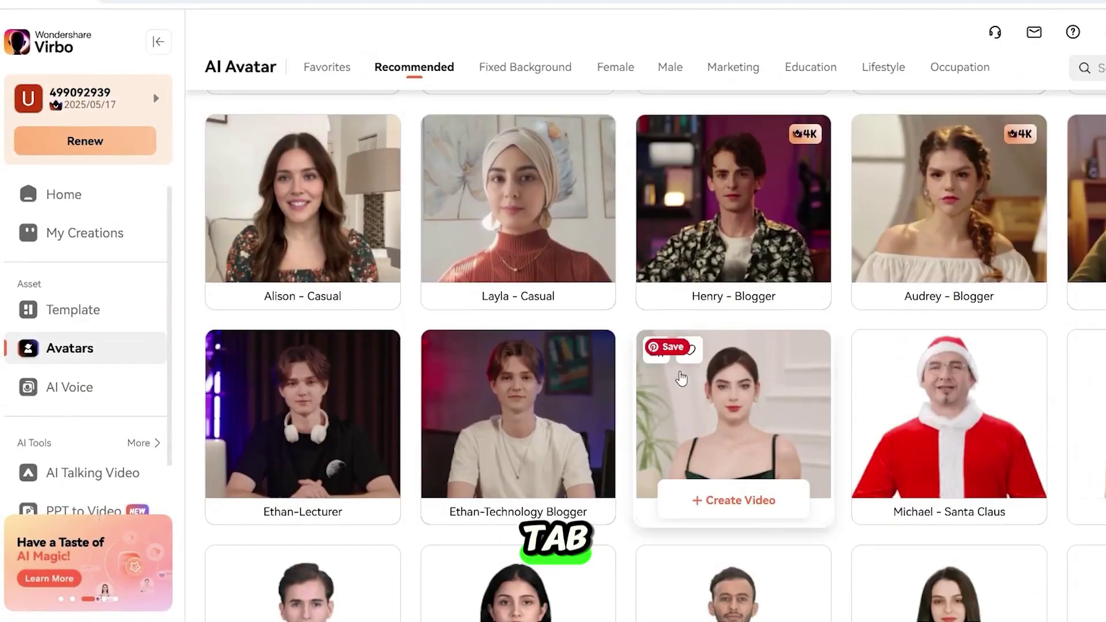
click(518, 387)
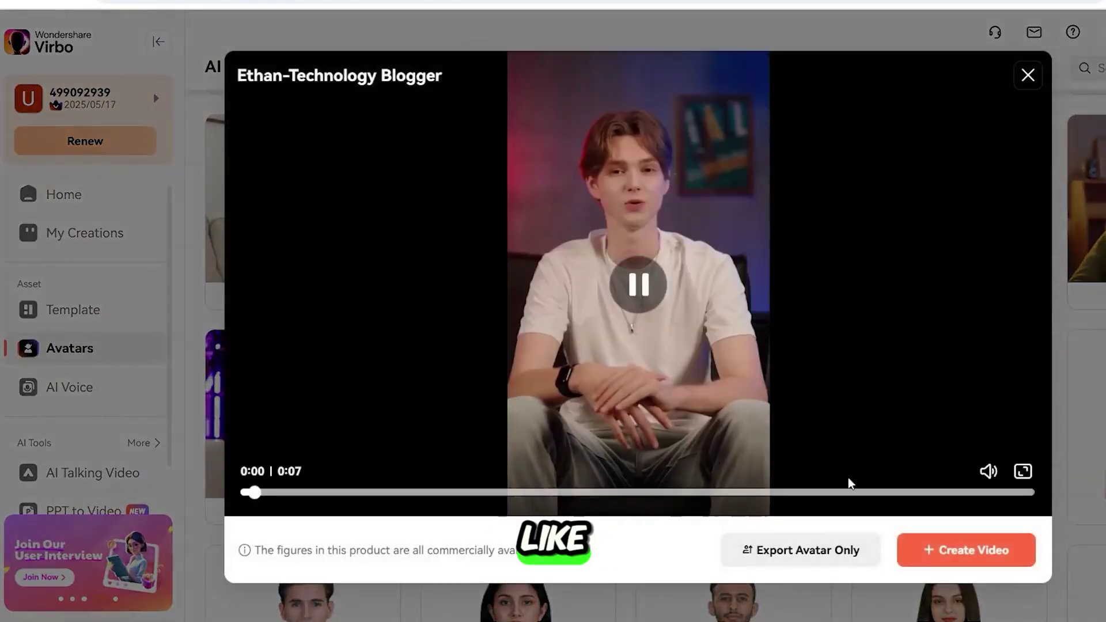
click(966, 550)
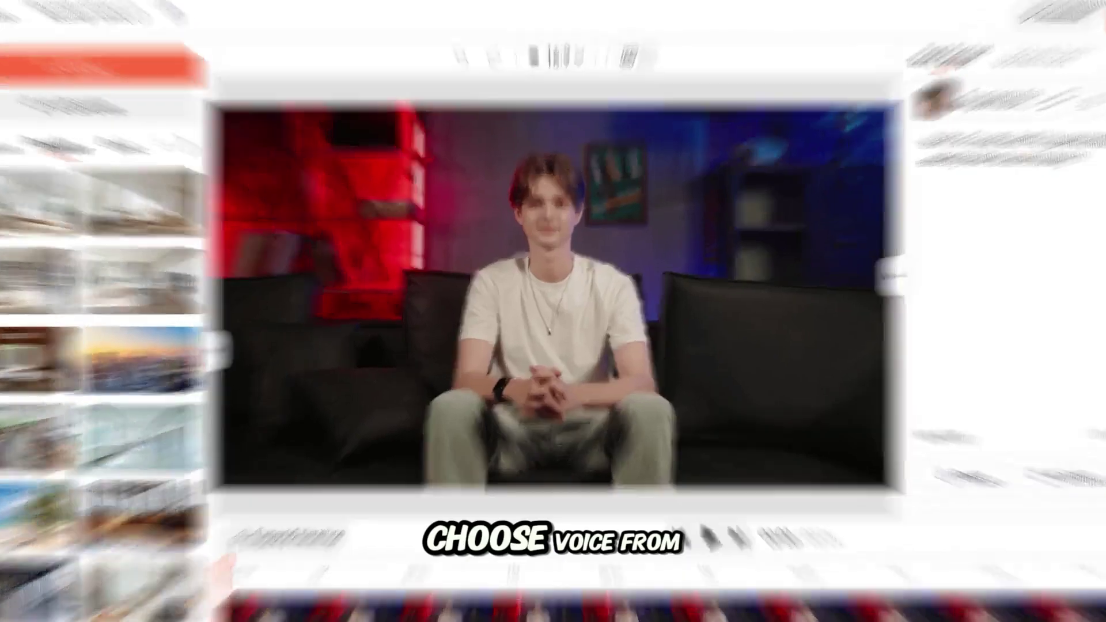
Step: Apply the Aaron voice to the 'Yeah, it's real' script and export the video
click(959, 120)
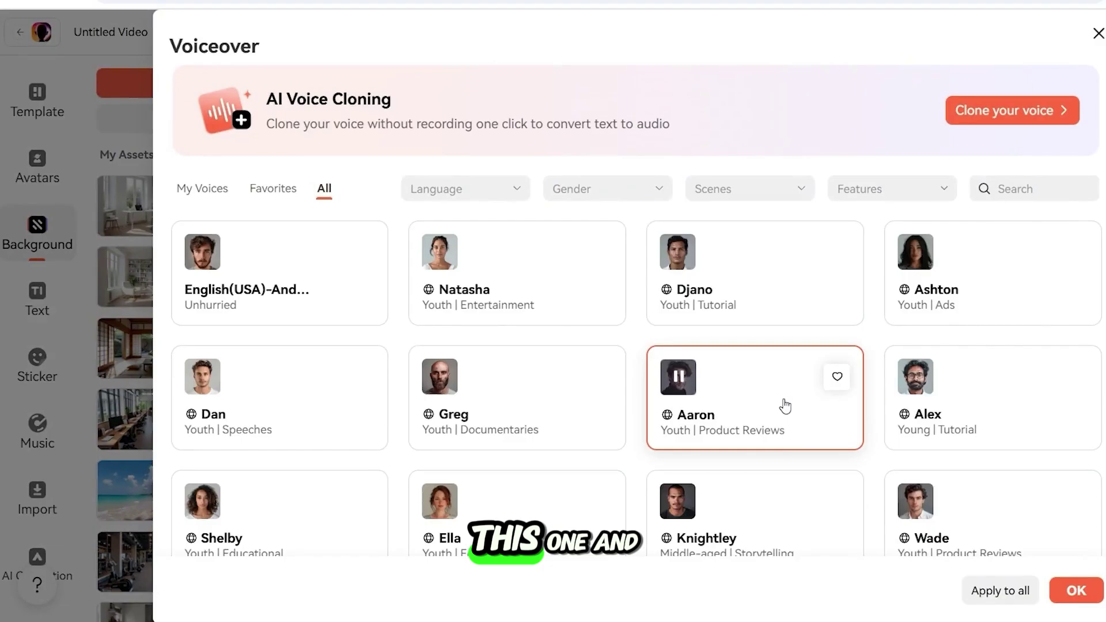
click(1077, 590)
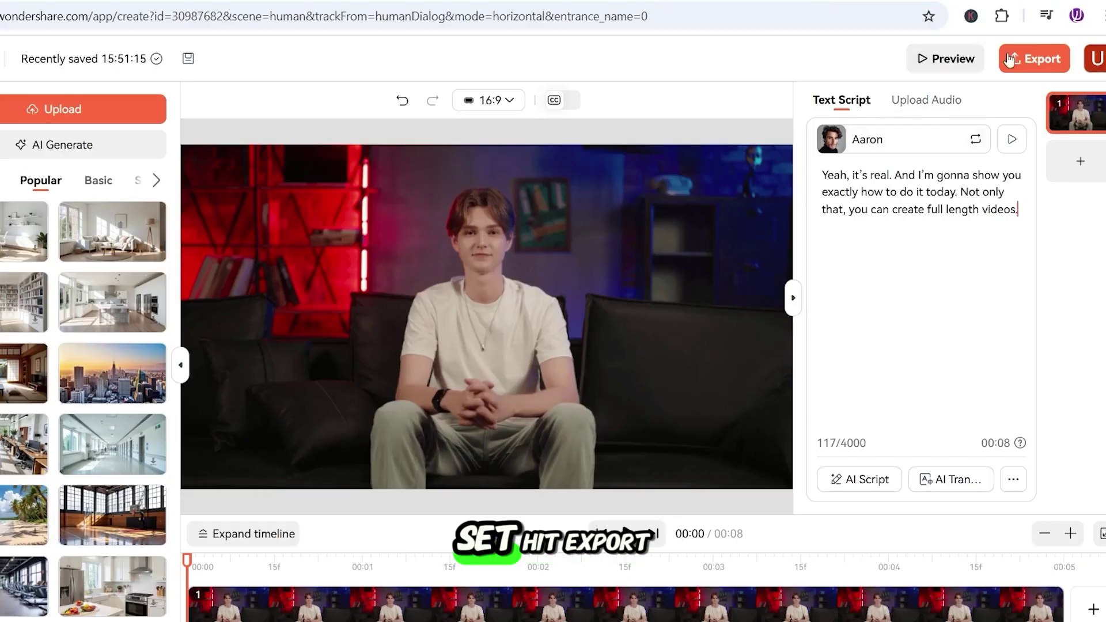
click(1017, 59)
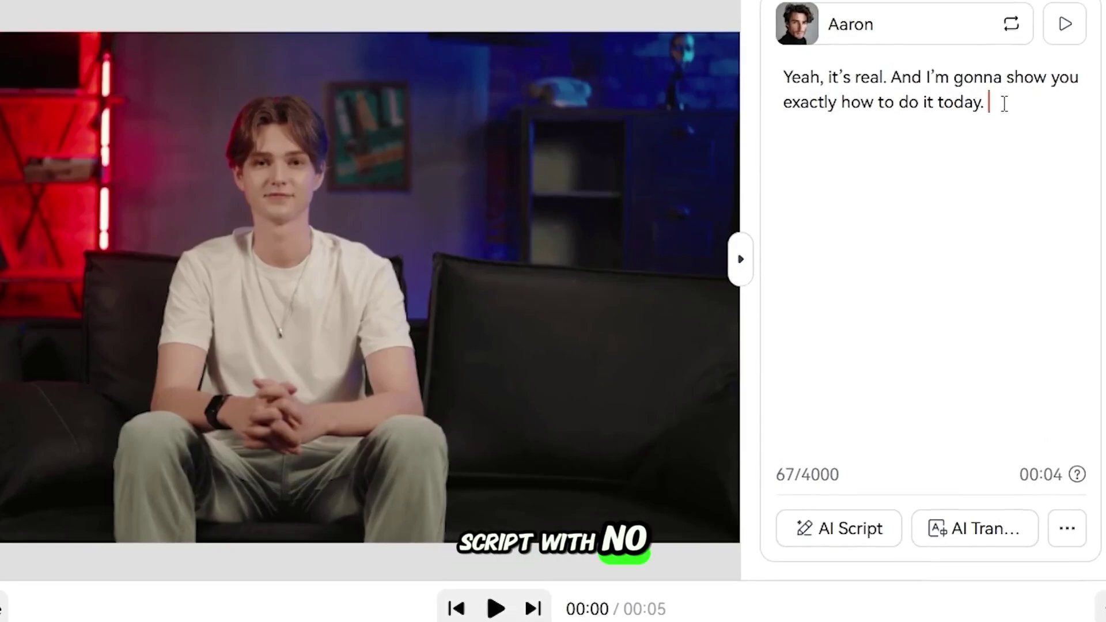
Step: Upload the Talking Character photo with AI body motion and preview the animated avatars
text(on)
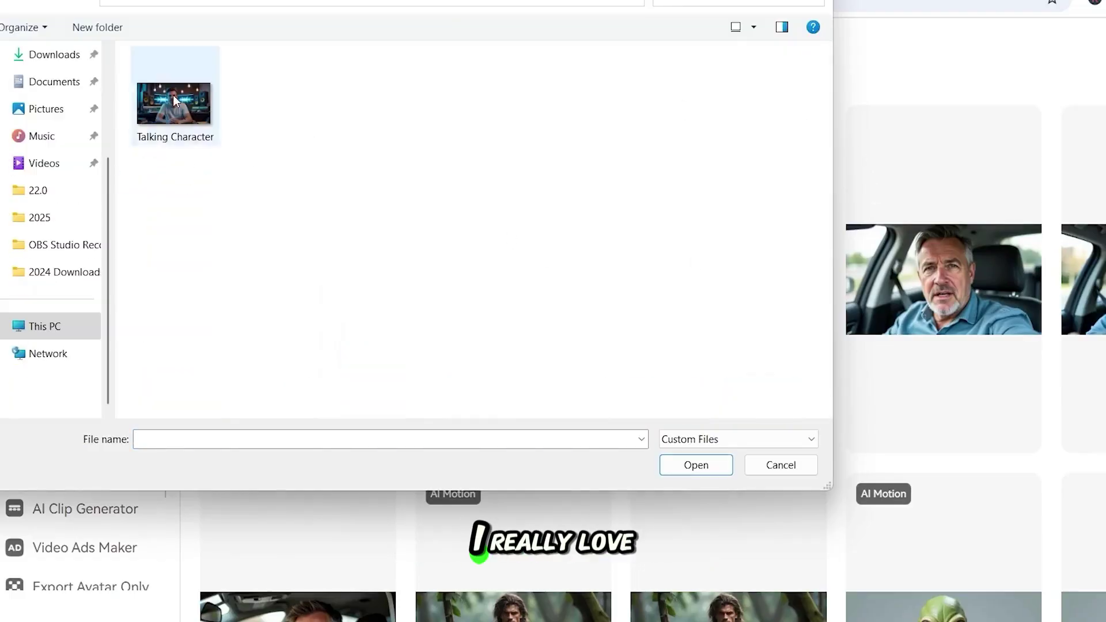
click(719, 469)
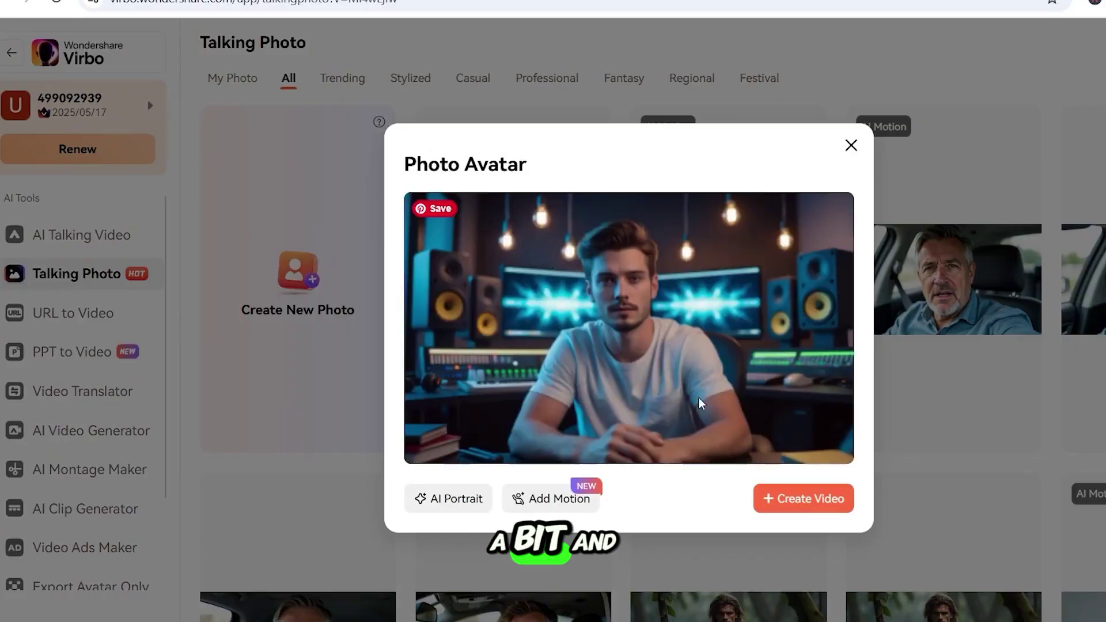
click(573, 498)
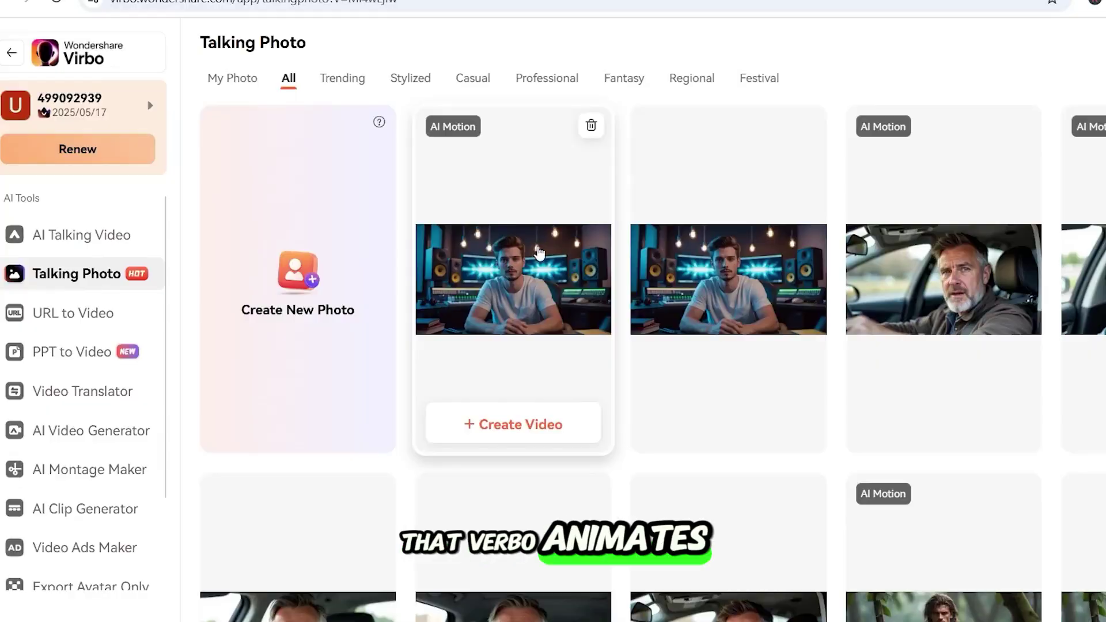
click(537, 249)
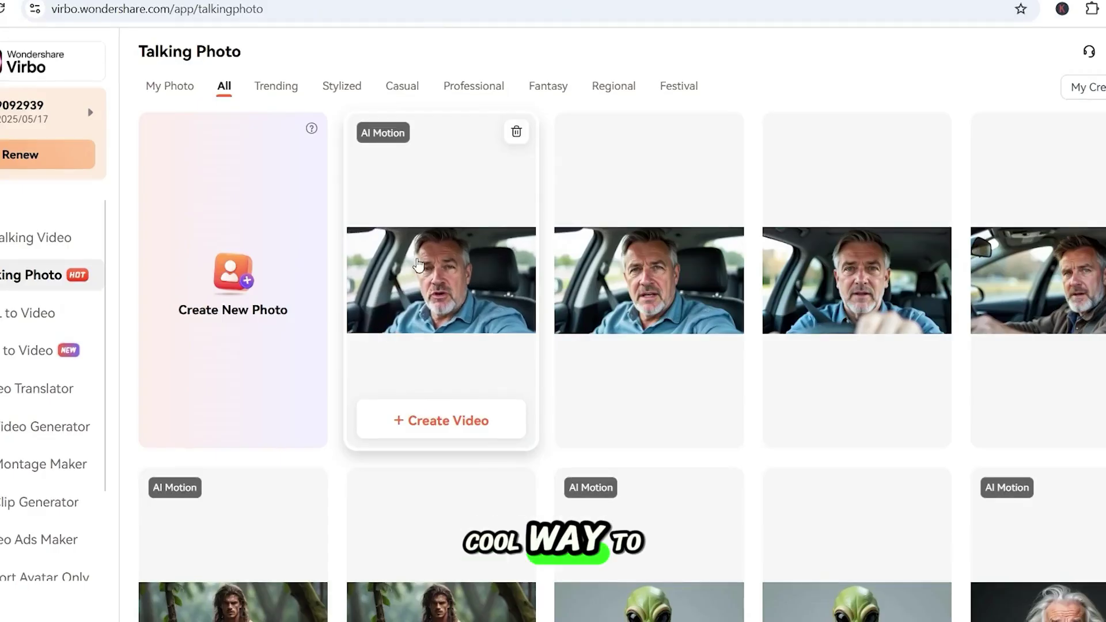
click(423, 280)
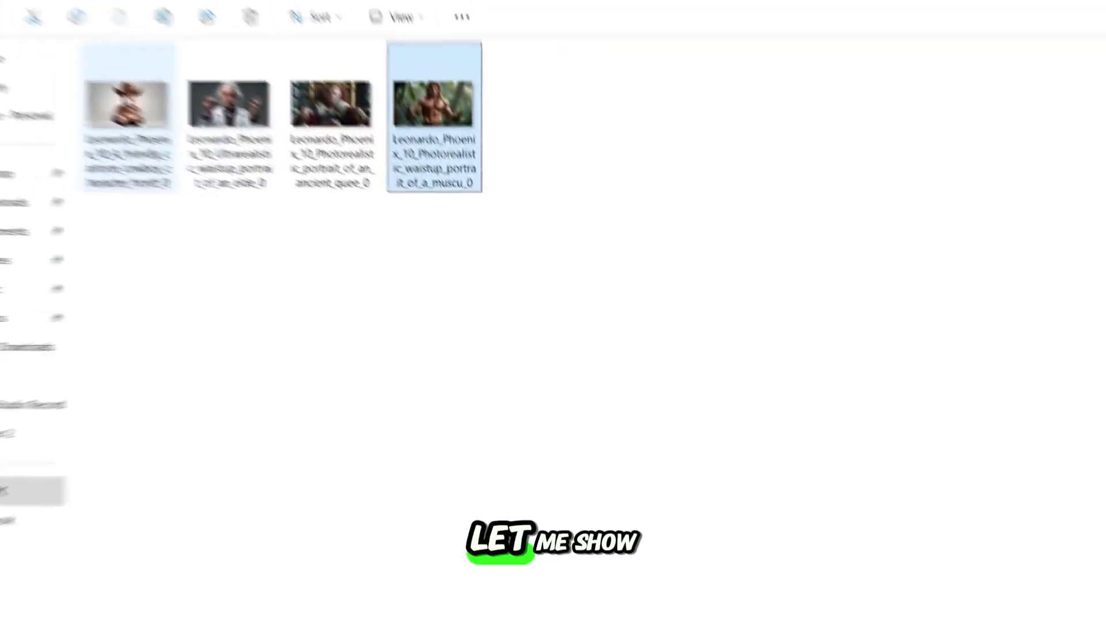
Step: Drag the cartoon cowboy image into Talking Photo as a new photo
drag(150, 115, 884, 527)
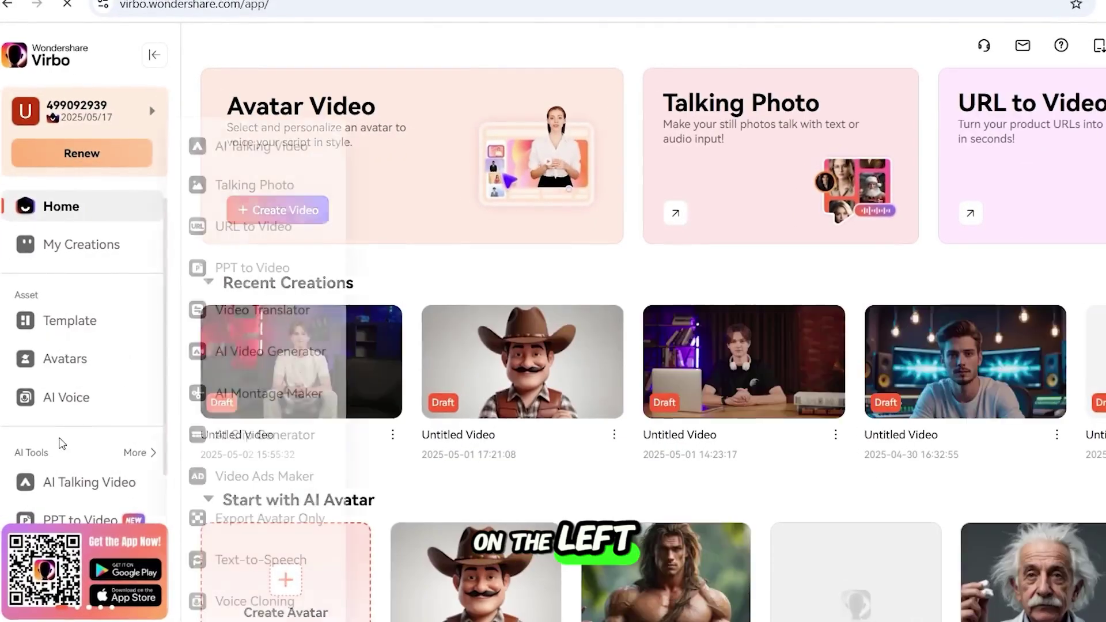
click(66, 396)
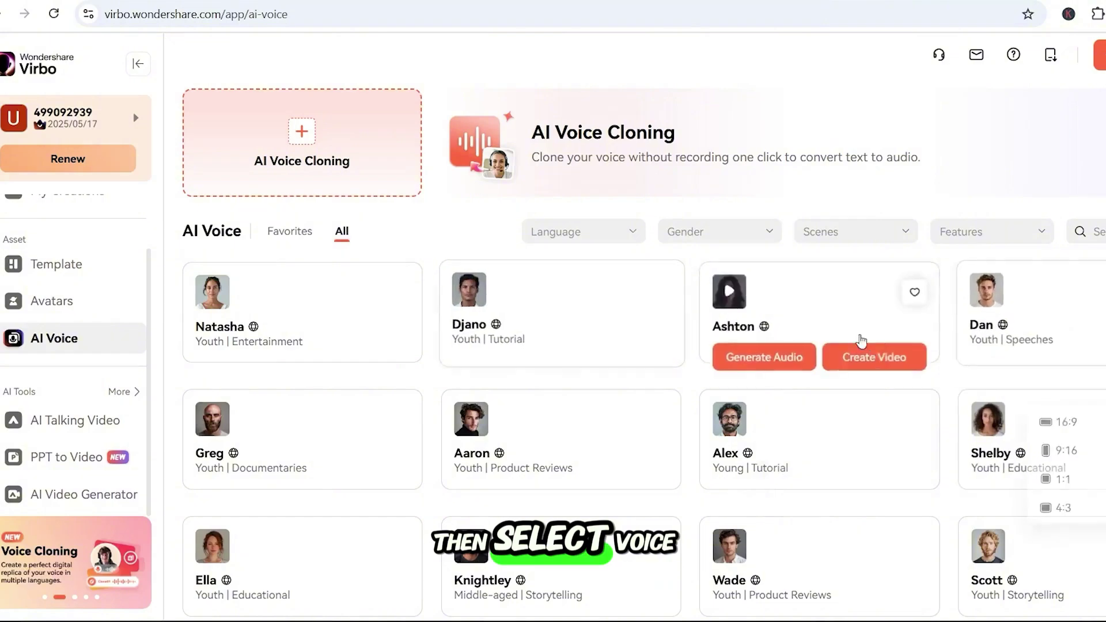
scroll(834, 415, down, 6)
scroll(943, 293, up, 6)
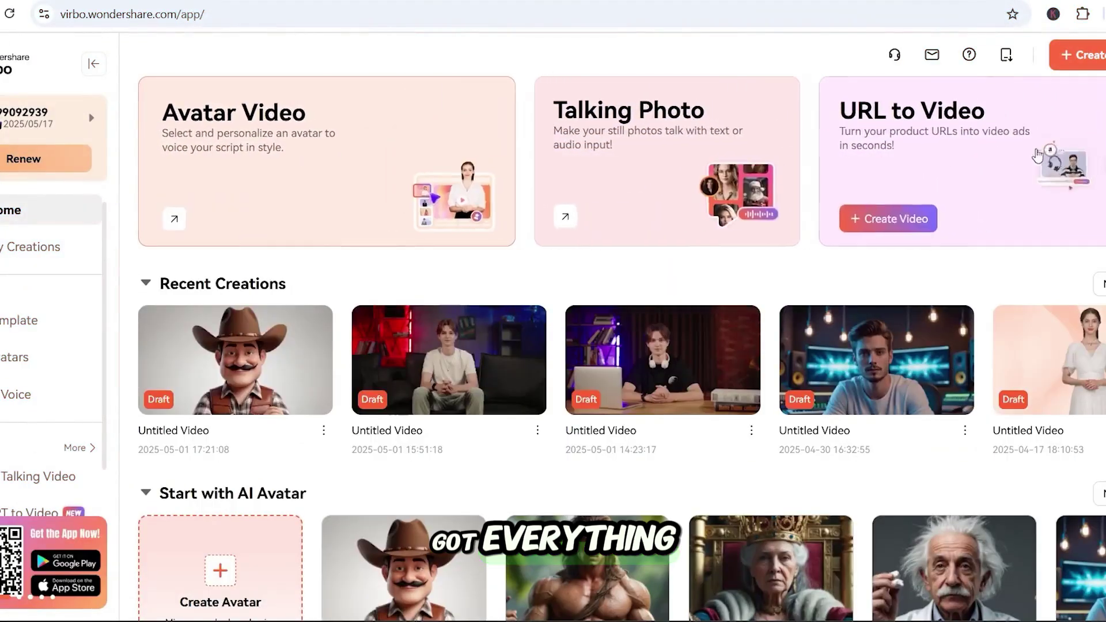
click(514, 496)
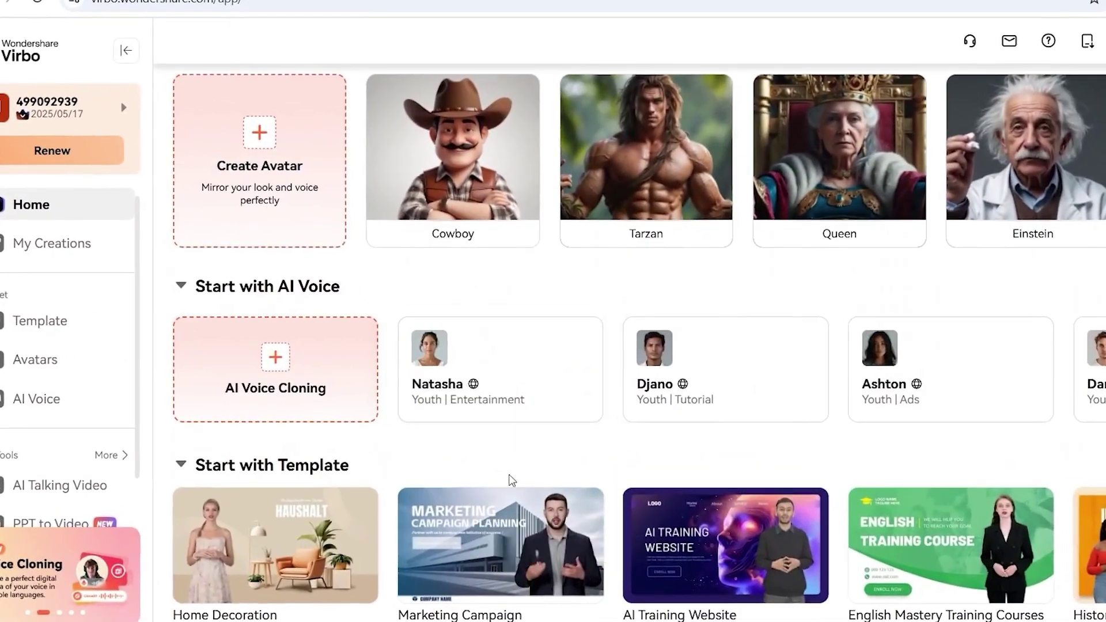
scroll(96, 384, down, 1)
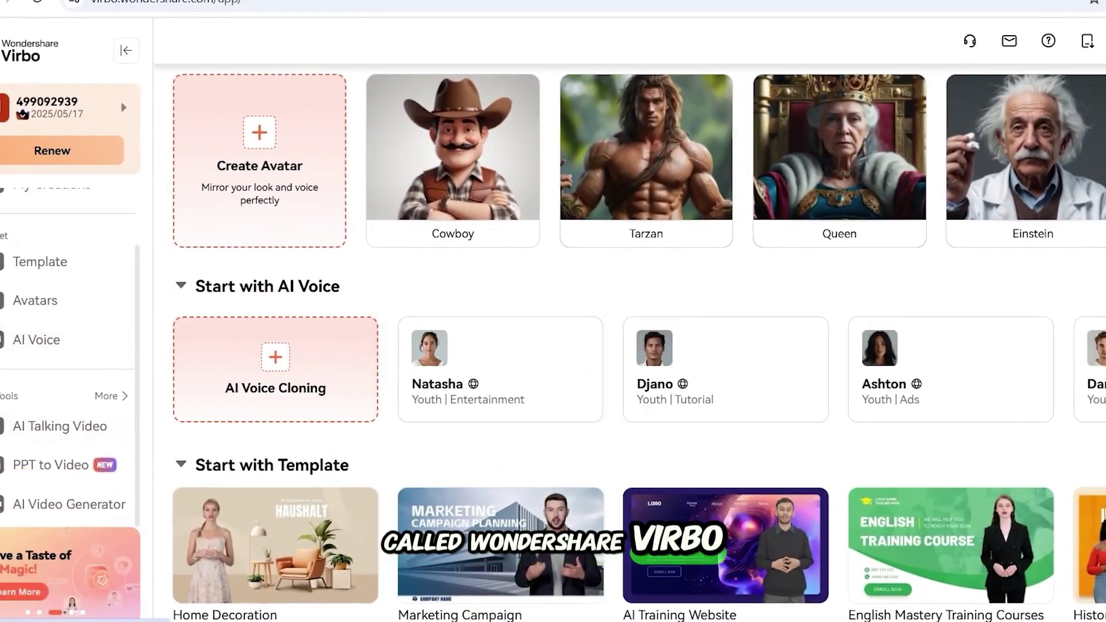